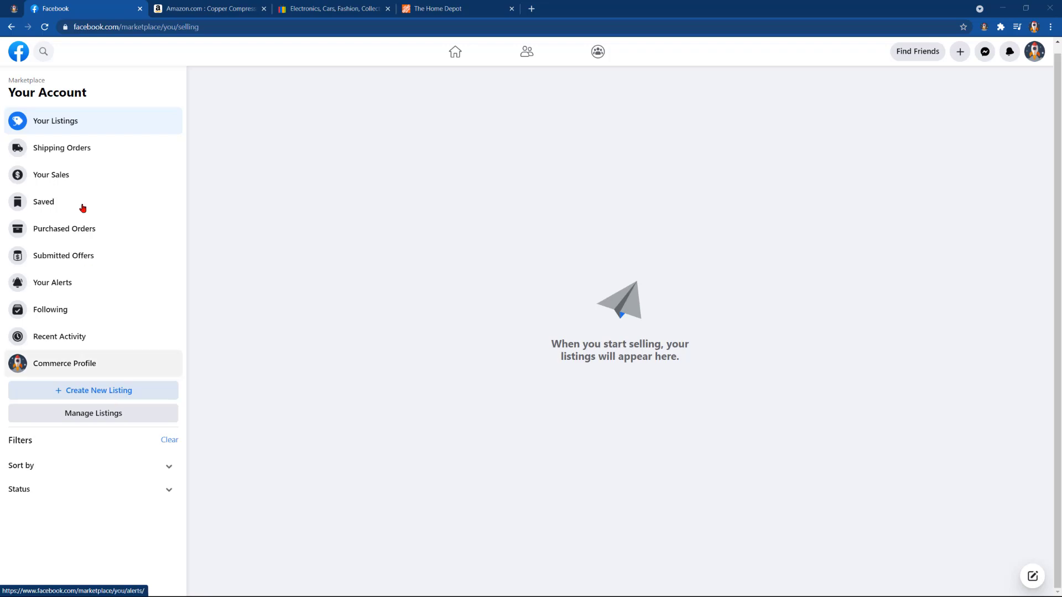
Return to the Amazon copper compression socks page and open, then close, the ZeeDrop panel
left_click(140, 9)
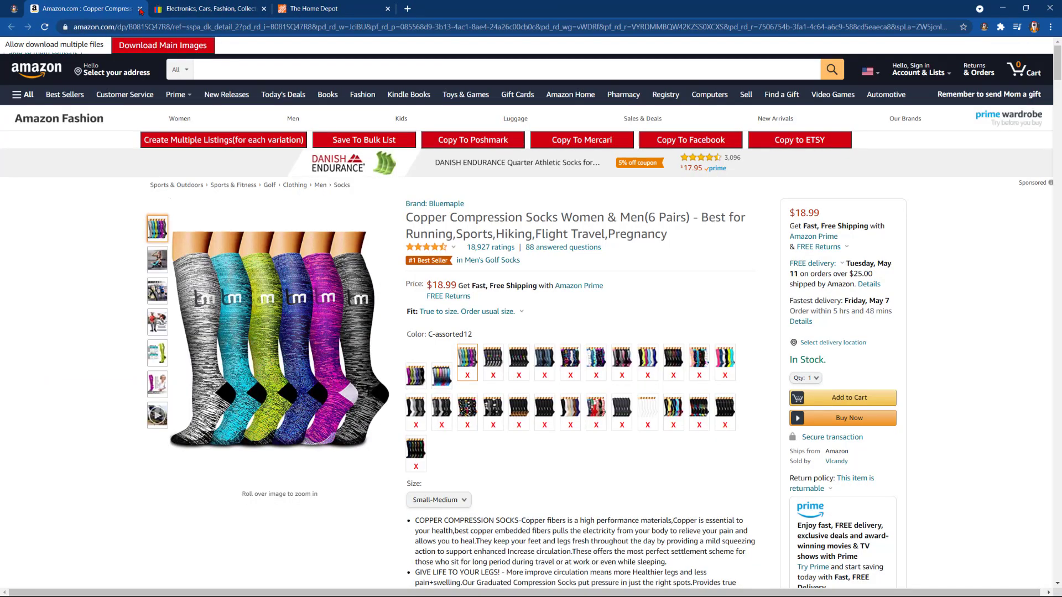
left_click(984, 27)
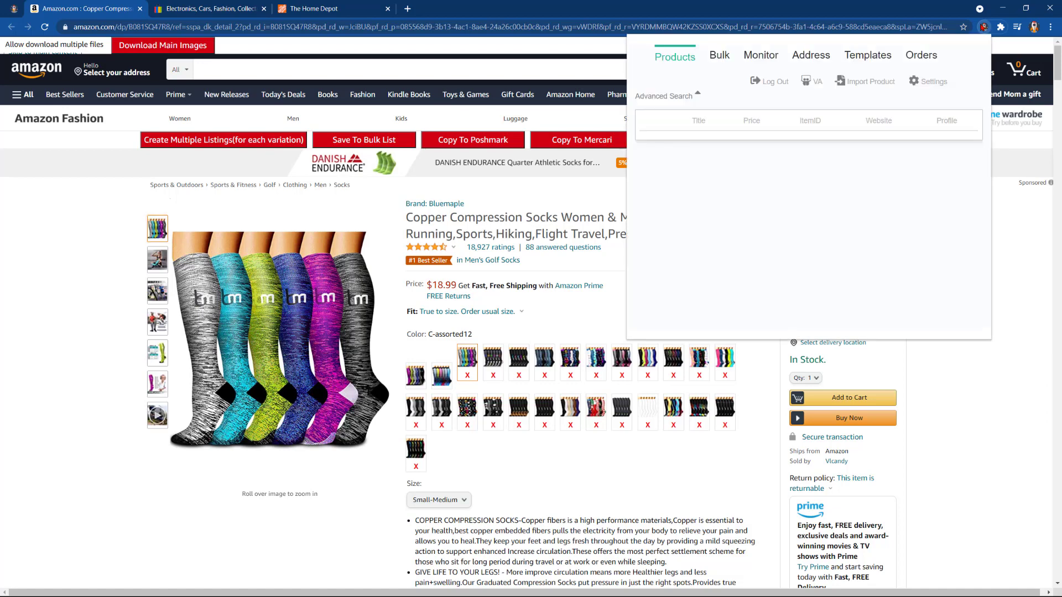
left_click(46, 166)
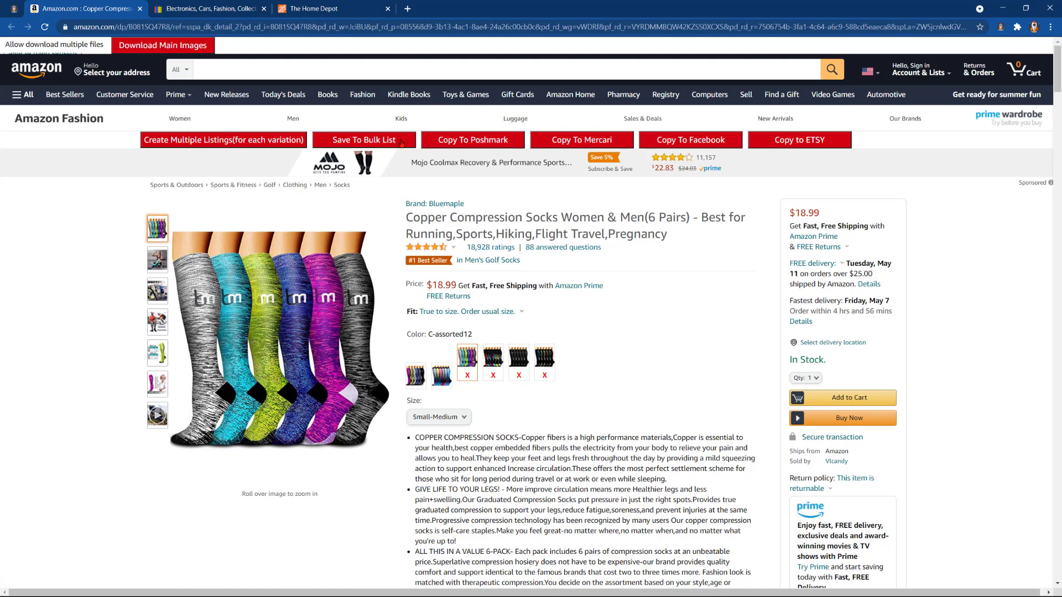
left_click(402, 141)
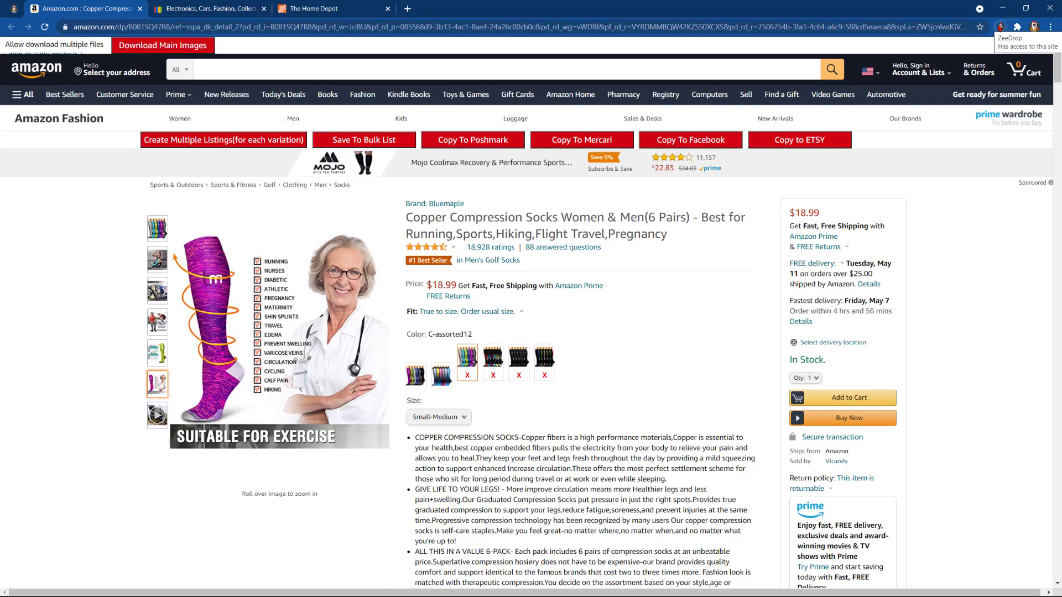
left_click(1000, 27)
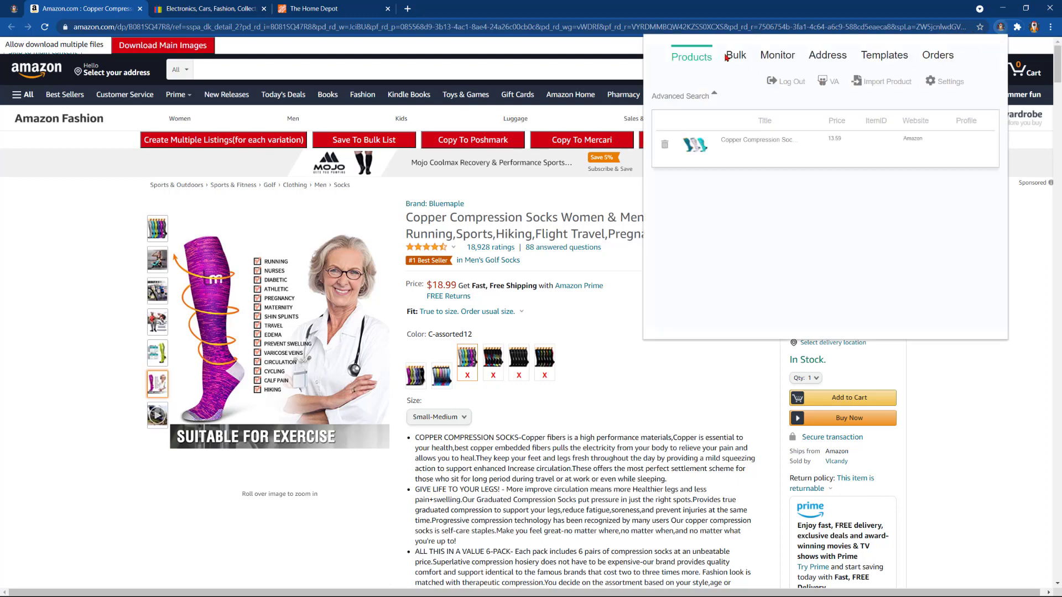
left_click(728, 56)
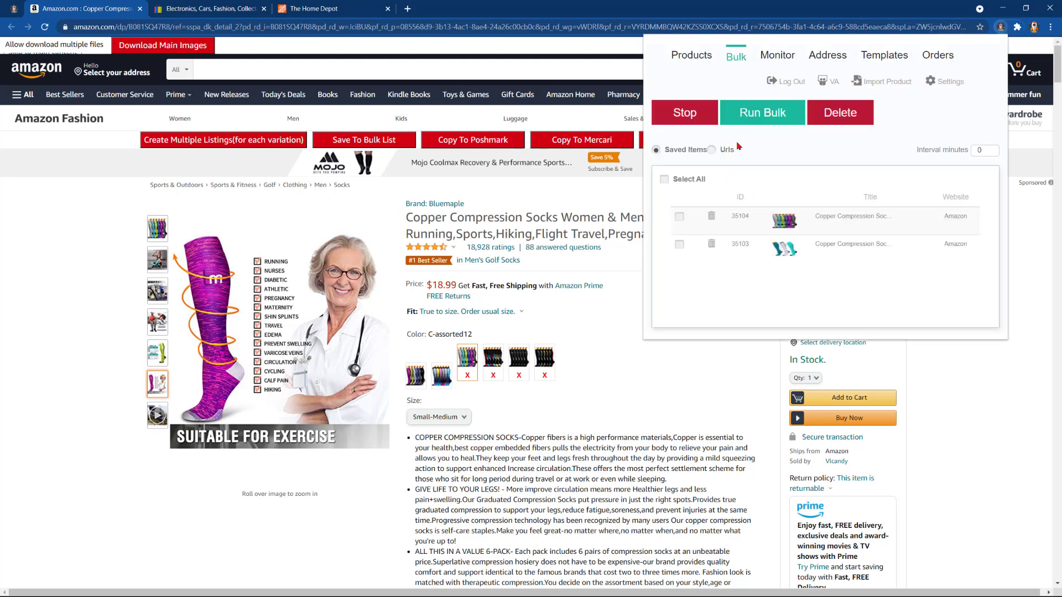
left_click(630, 243)
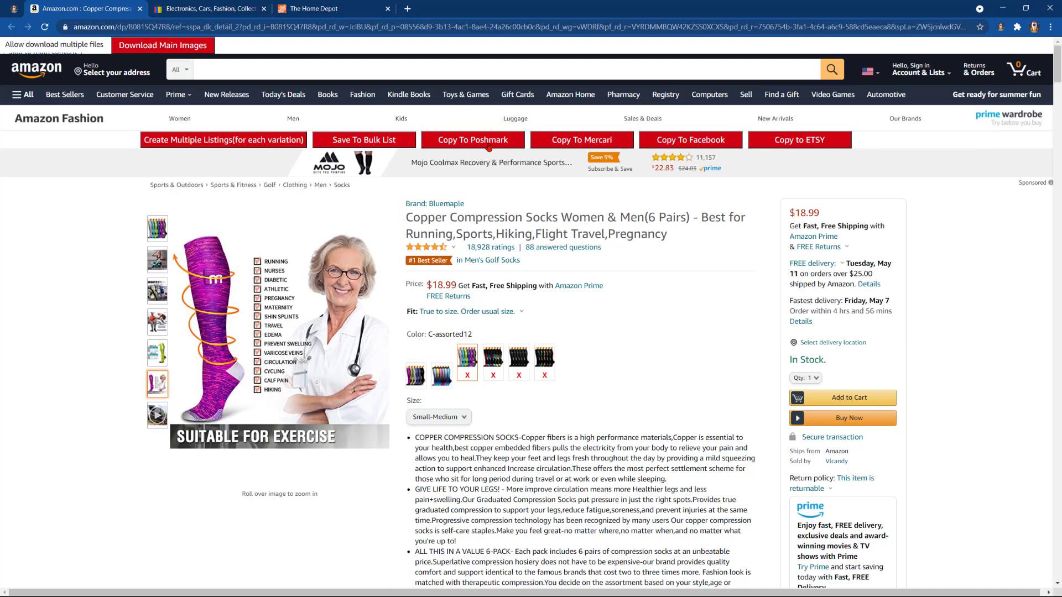
Copy the socks into a Marketplace listing filled at $23, continue to delivery, then close it
left_click(695, 142)
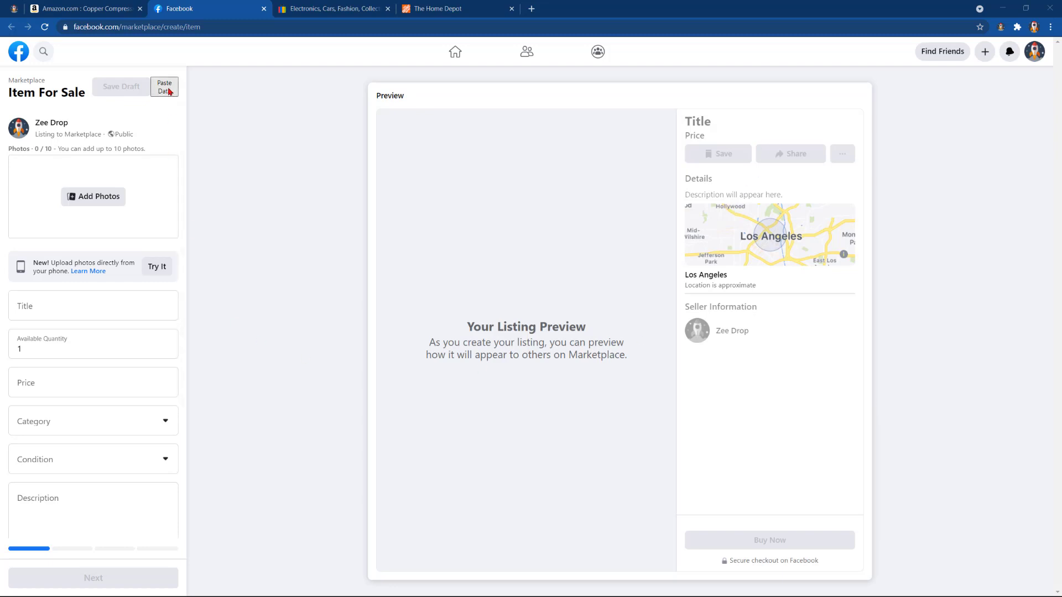
left_click(170, 91)
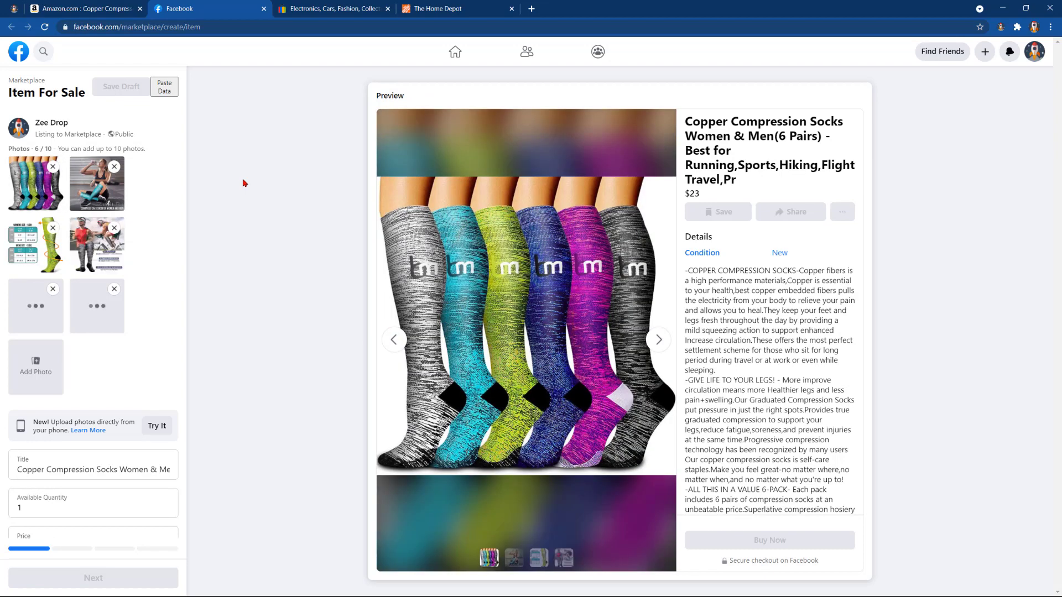
scroll(47, 331, "down", 5)
scroll(44, 348, "down", 10)
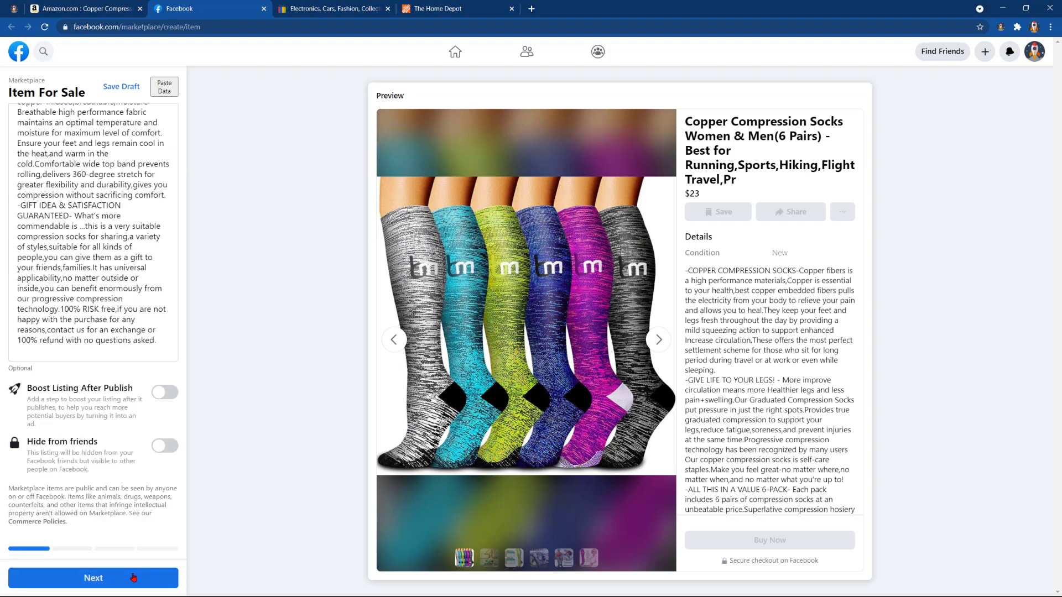
left_click(93, 578)
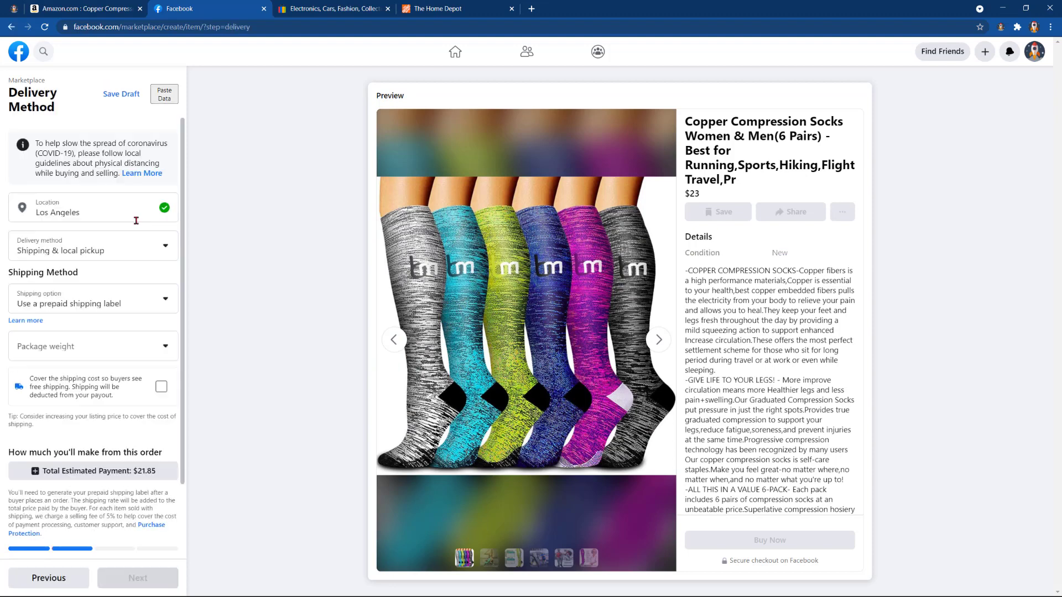
left_click(264, 8)
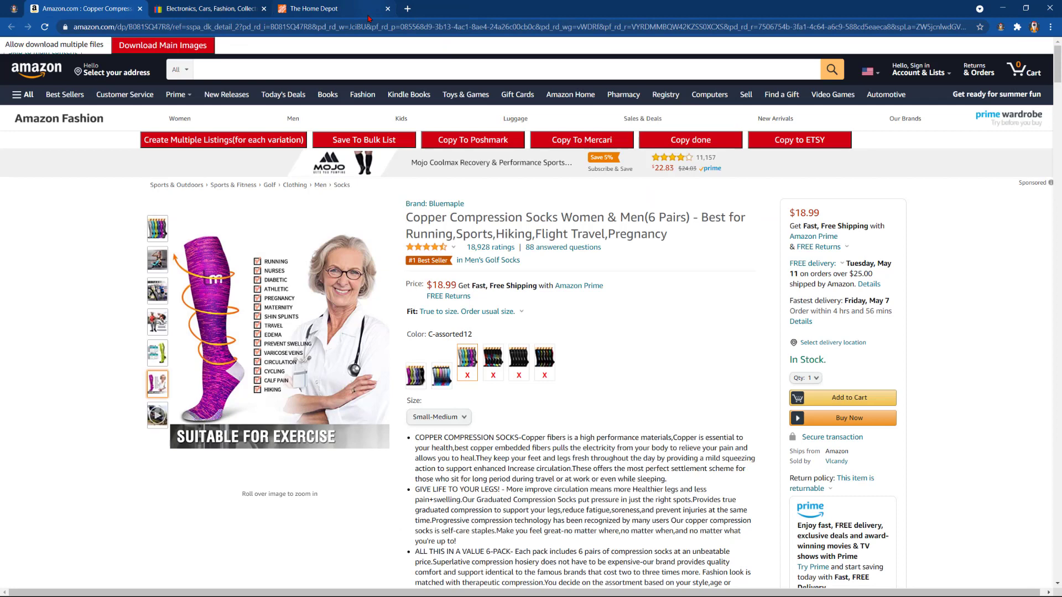
Select all saved socks items in ZeeDrop's bulk list and change the interval minutes value
left_click(1002, 27)
left_click(732, 57)
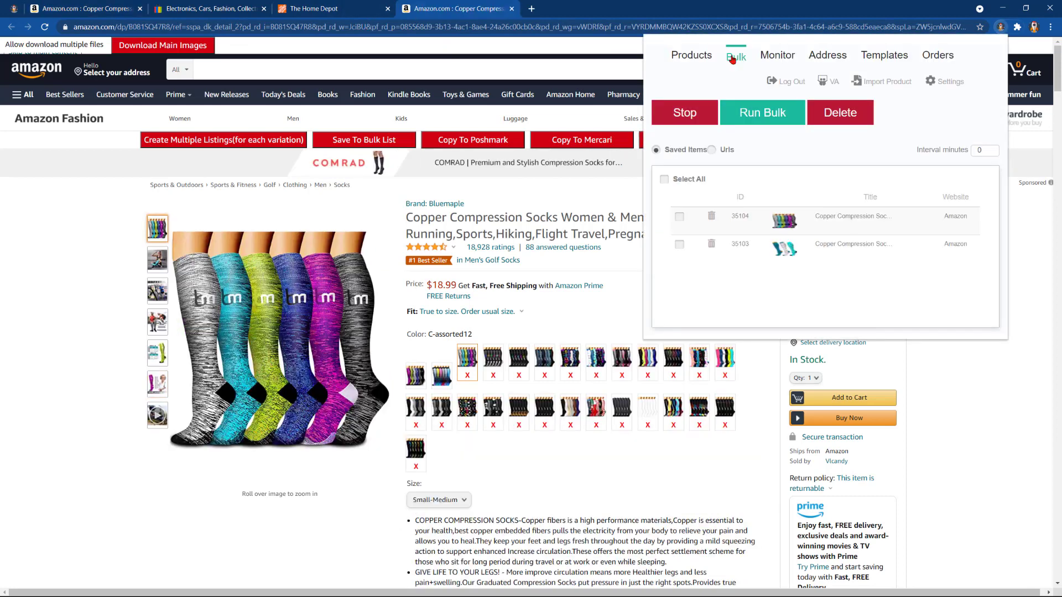
left_click(663, 179)
double_click(973, 149)
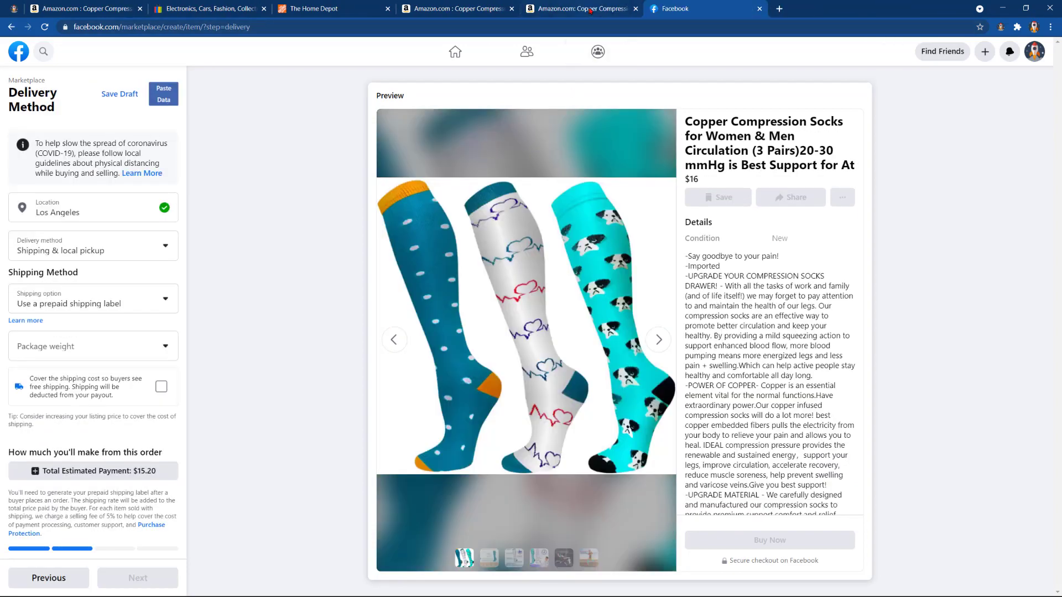
Close the generated $16 Marketplace listings and the extra Amazon product pages
left_click(635, 8)
left_click(636, 9)
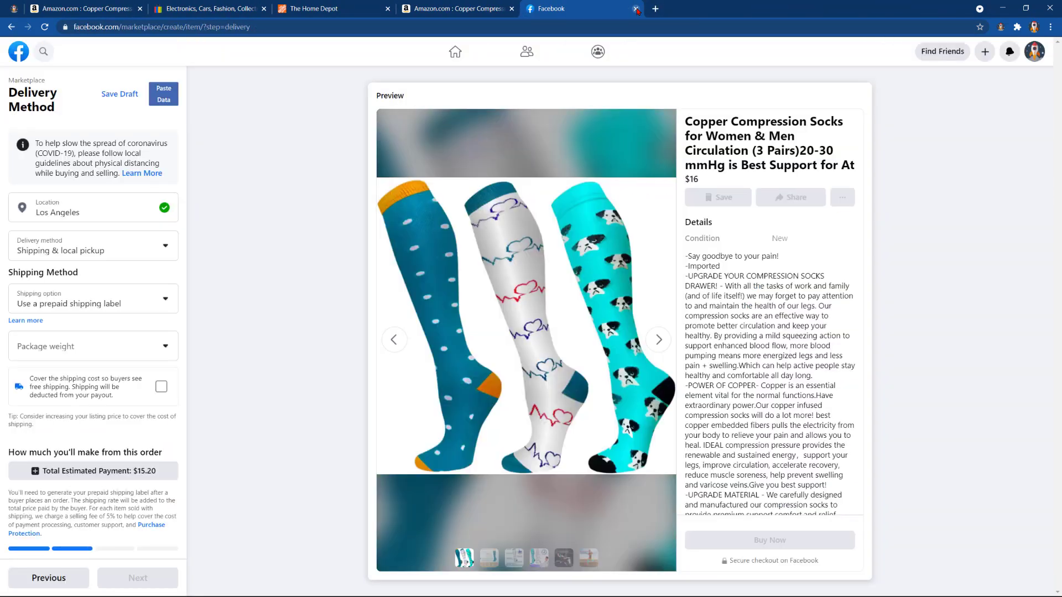
left_click(636, 9)
key("ctrl+w")
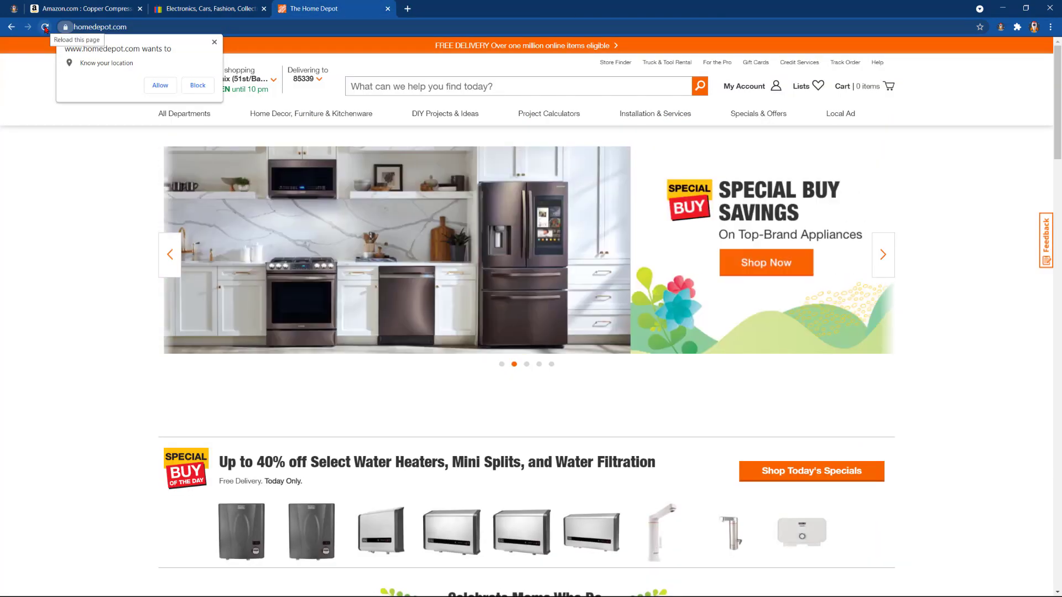
Switch browser tabs to reach the eBay Kid's Cottage playhouse page at US $99.99
key("ctrl+shift+Tab")
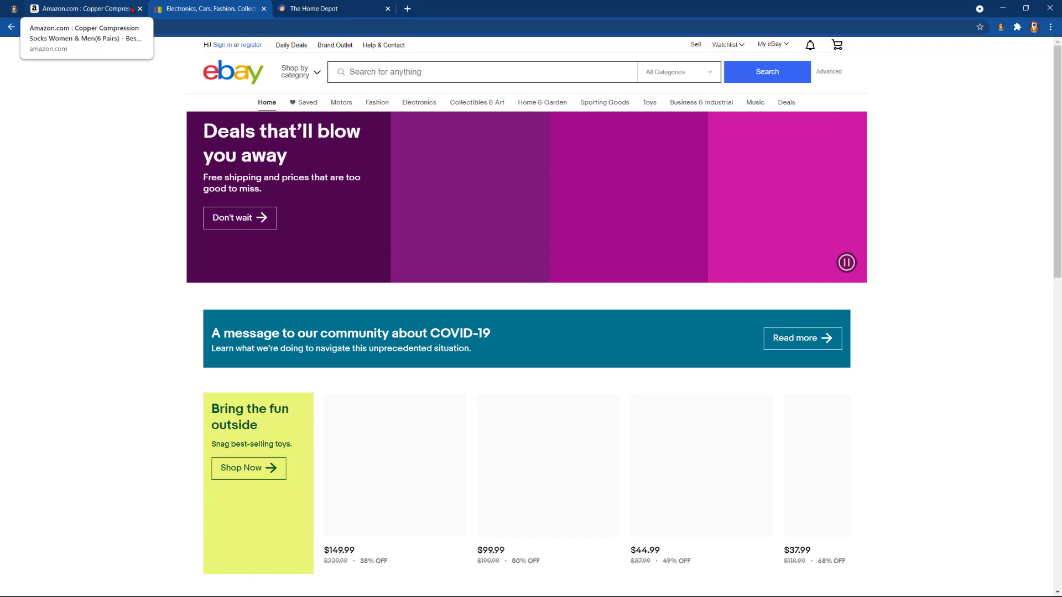
key("ctrl+Tab")
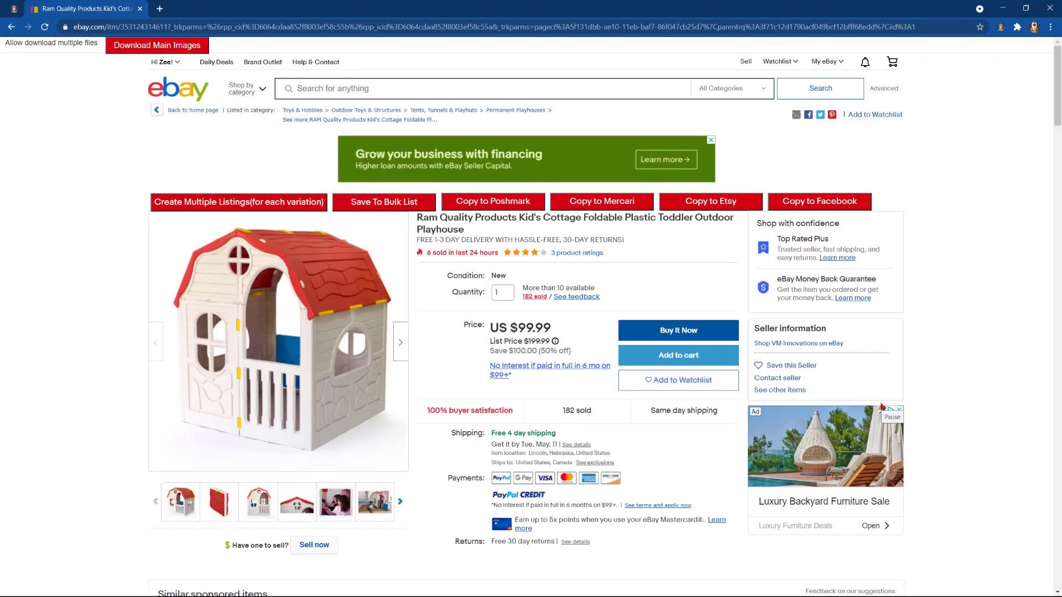
In ZeeDrop settings, choose the Example_1 template, hide listings from friends, and set condition New
left_click(1001, 27)
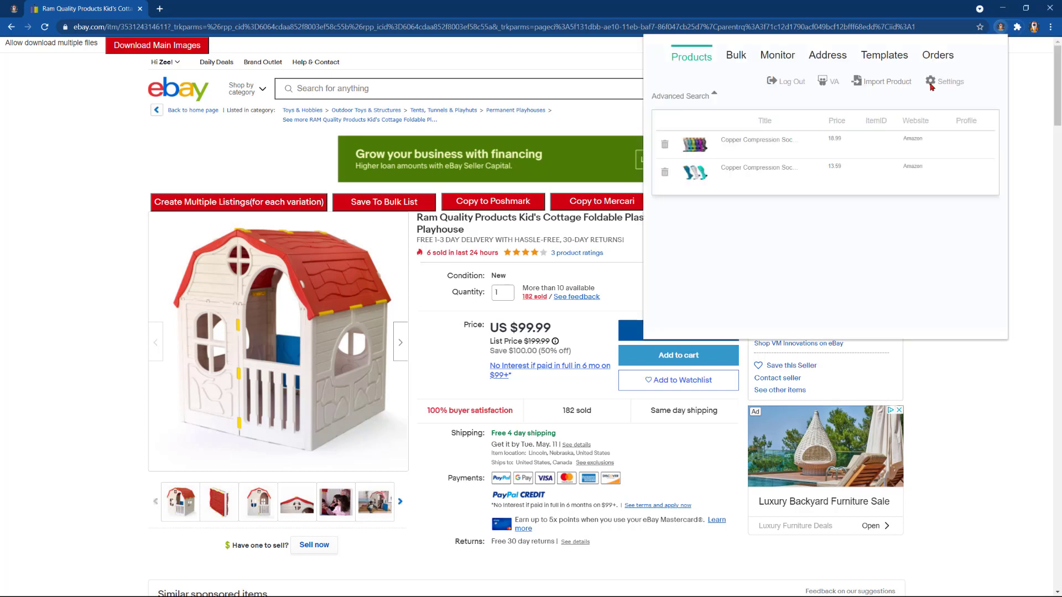
left_click(934, 79)
left_click(669, 149)
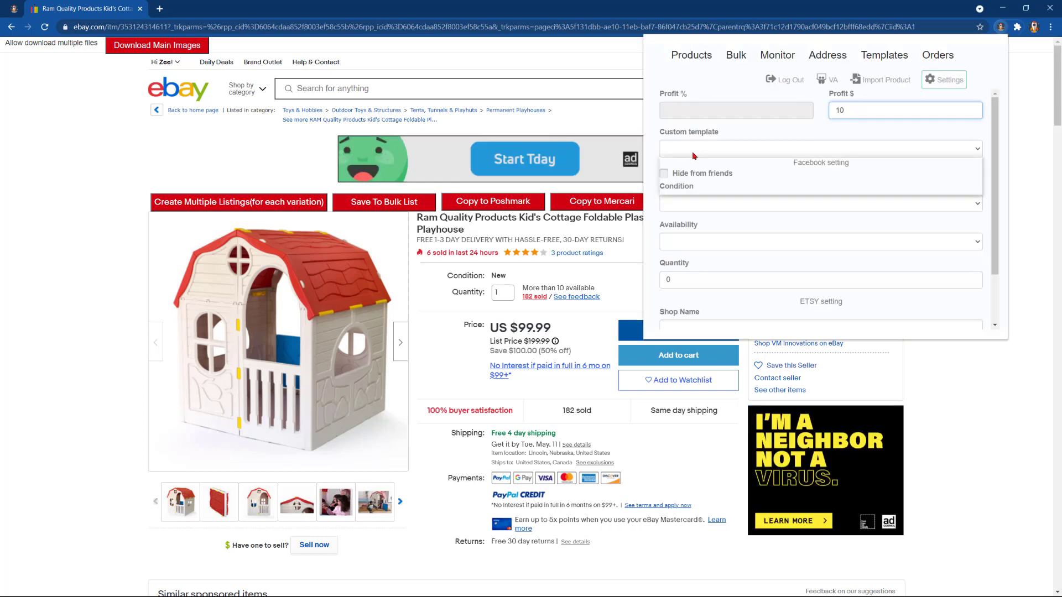
left_click(667, 170)
left_click(665, 174)
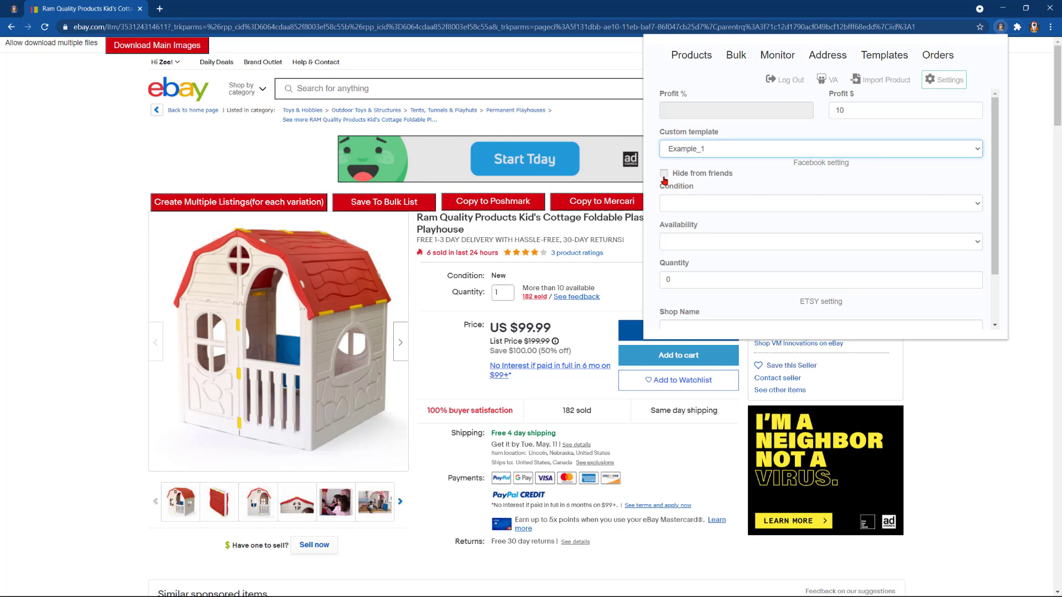
left_click(694, 206)
left_click(695, 224)
Set availability to In Stock and default quantity to 10, then save the settings
left_click(701, 241)
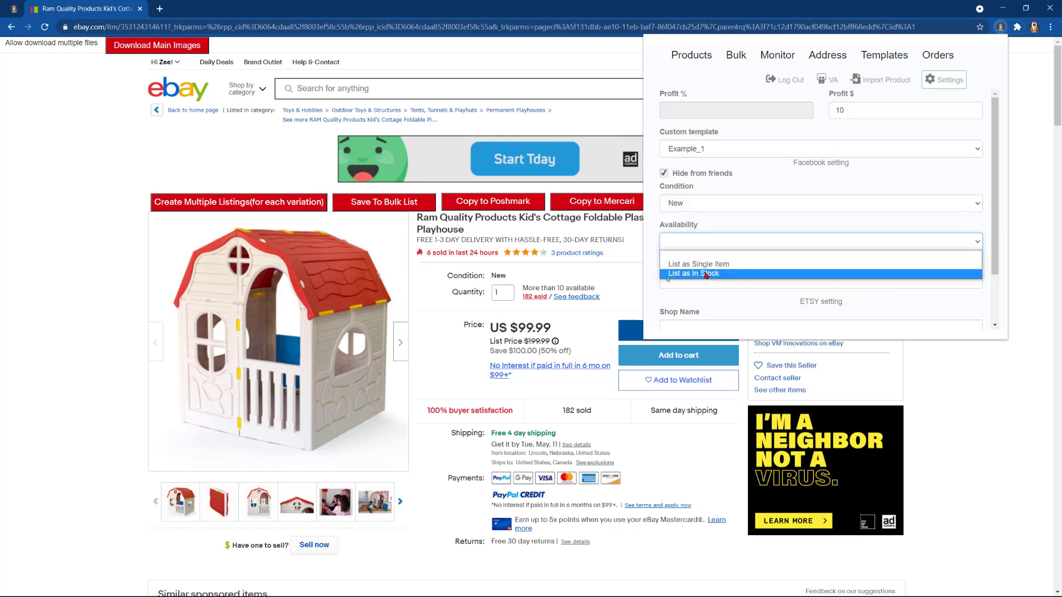
left_click(706, 273)
scroll(697, 244, "down", 1)
left_click(695, 215)
key("BackSpace")
type("10")
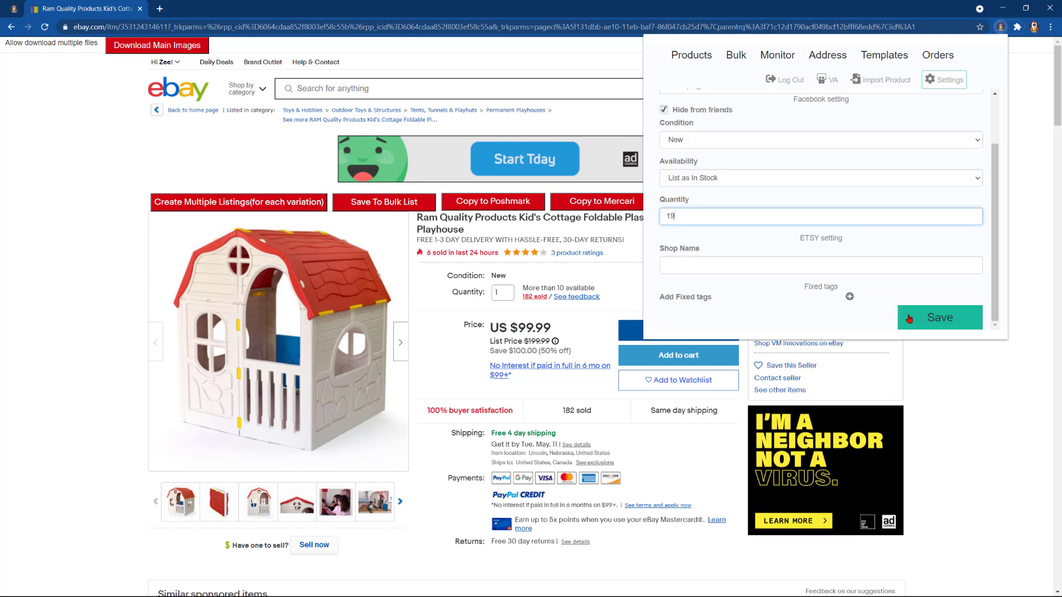
left_click(940, 317)
Create and save the 'ZeeDropVideo Demonstration' template: thank-you greeting followed by {description}
left_click(884, 54)
left_click(763, 187)
type("Zee")
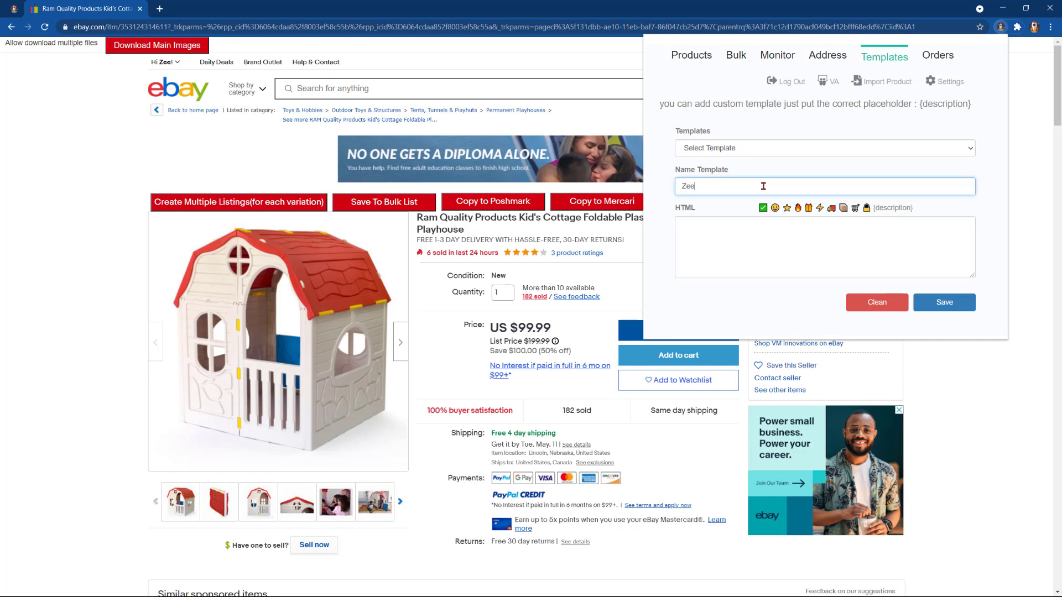
type("DropVideo Demonstration")
left_click(719, 237)
type("Hello, and thank you for looking at this listing")
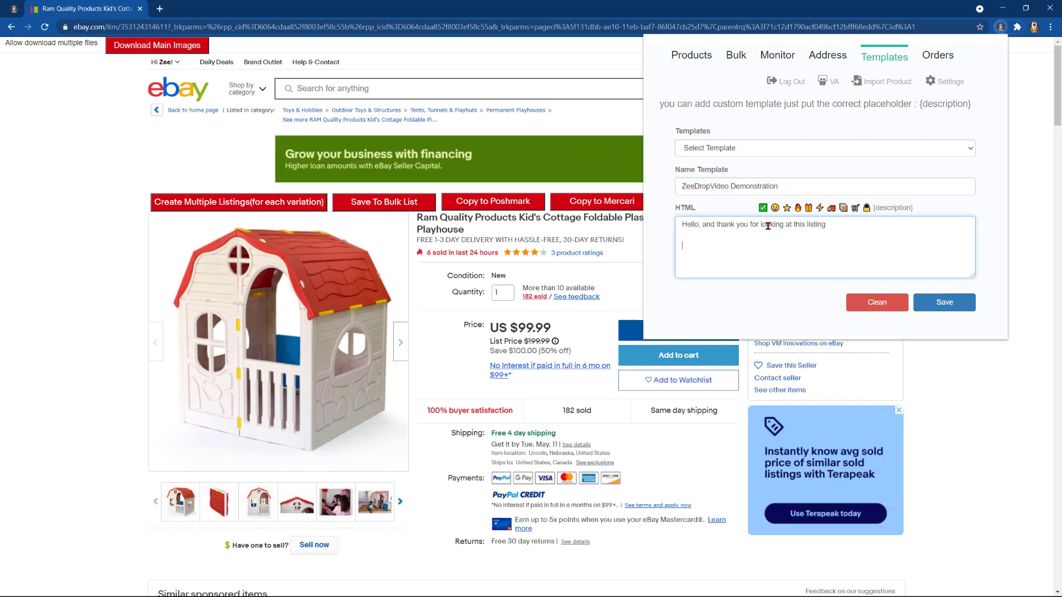
key("Return")
key("Return")
left_click(910, 208)
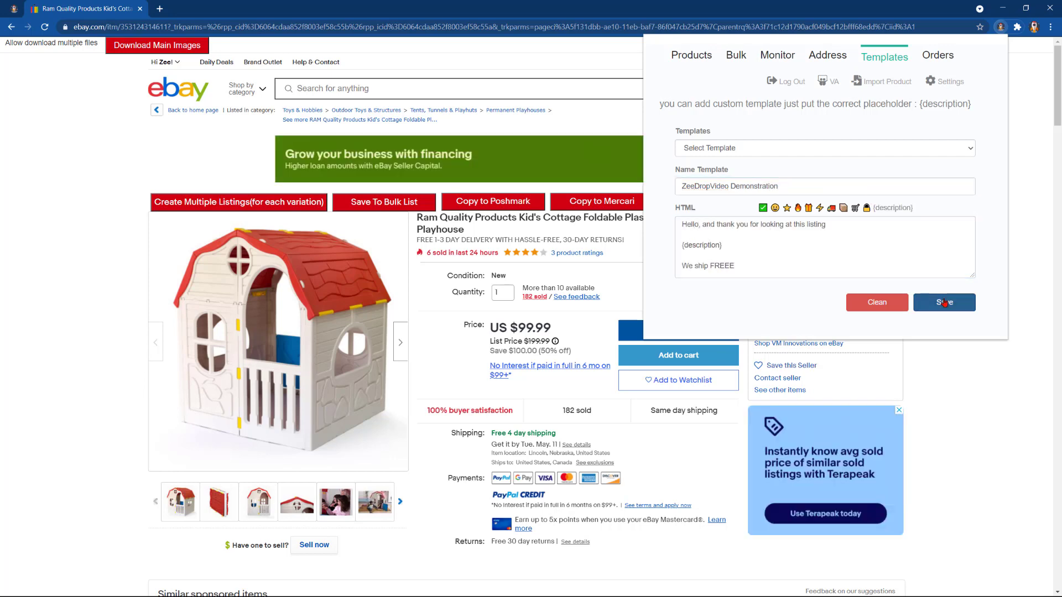
left_click(944, 304)
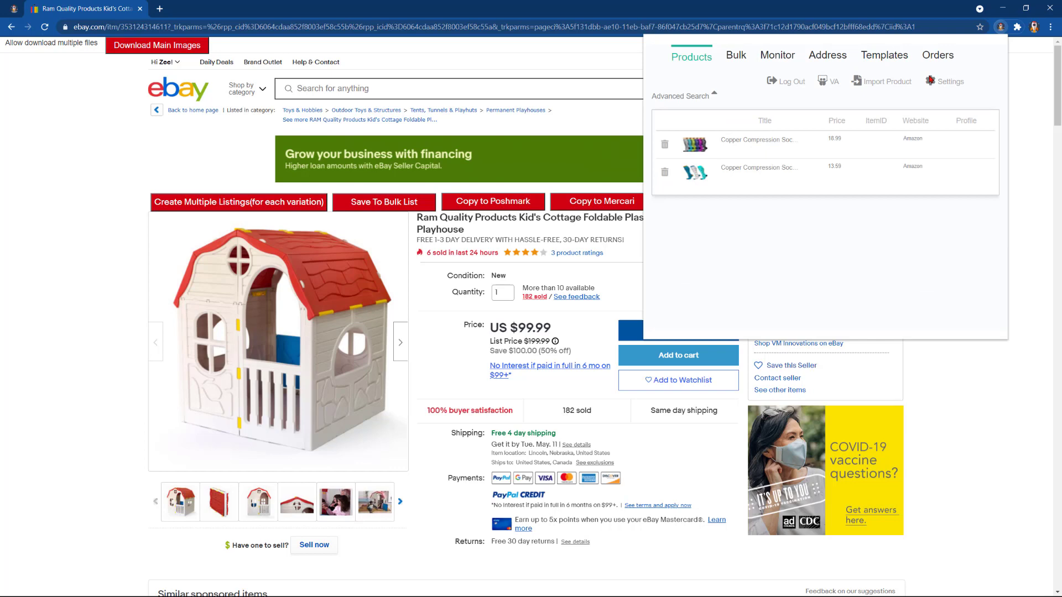
Copy the playhouse to Facebook, check the $130 listing's greeting and quantity, then close it
left_click(790, 206)
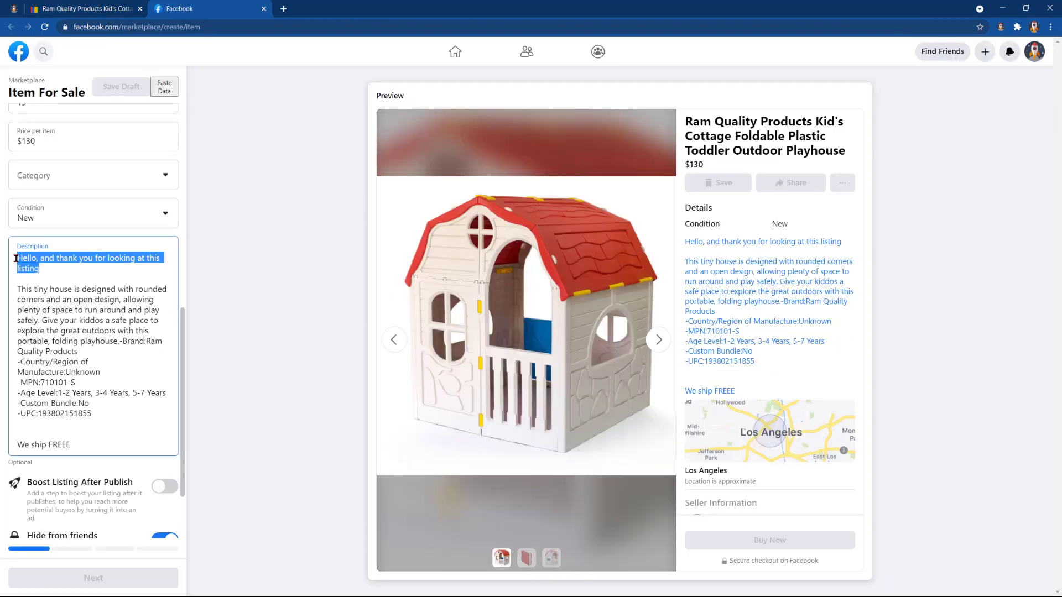
left_click_drag(92, 445, 5, 321)
scroll(83, 332, "up", 4)
left_click(74, 341)
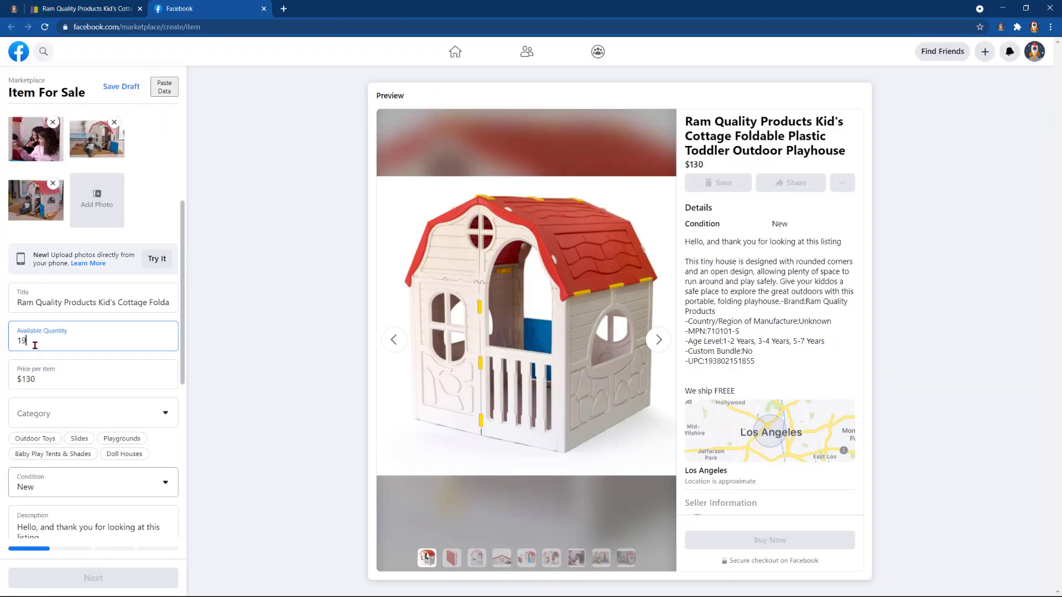
key("ctrl+w")
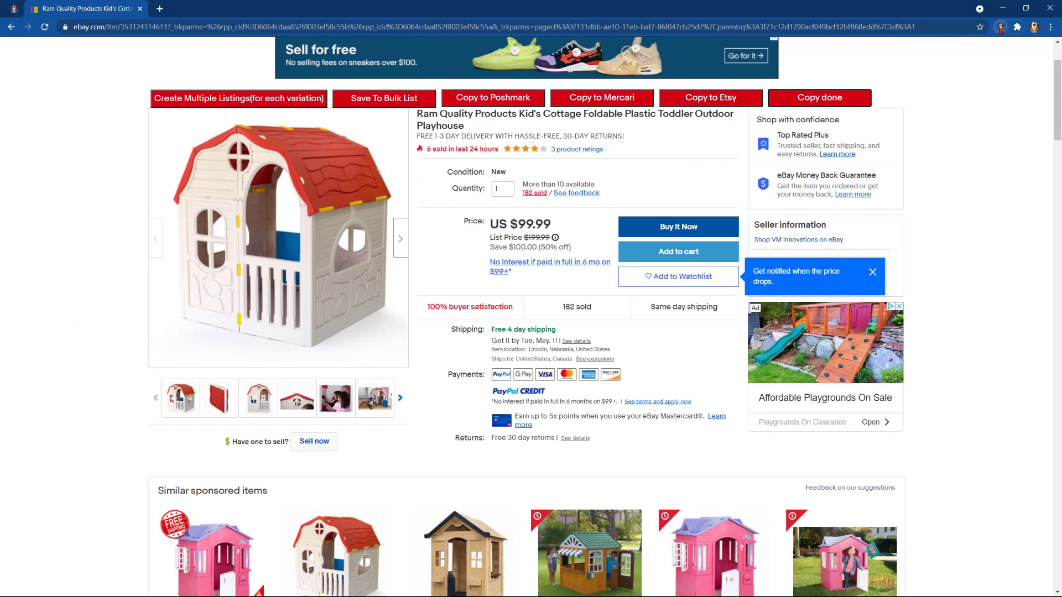
Extract the playhouse data in ZeeDrop's VA tab, prefix its title with 'HOT ITEM', and save to bulk list
left_click(1000, 27)
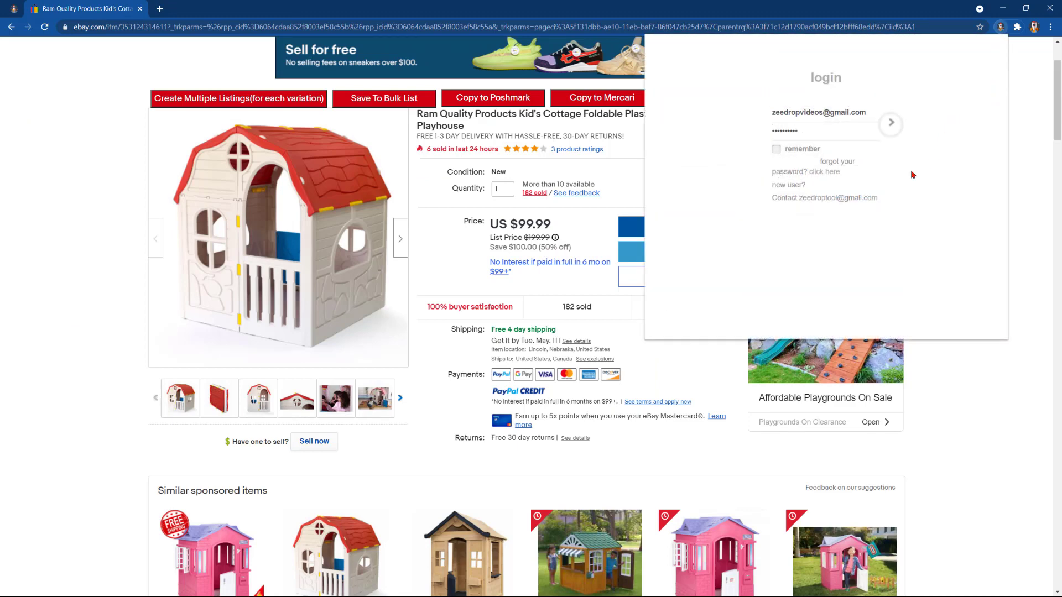
left_click(817, 113)
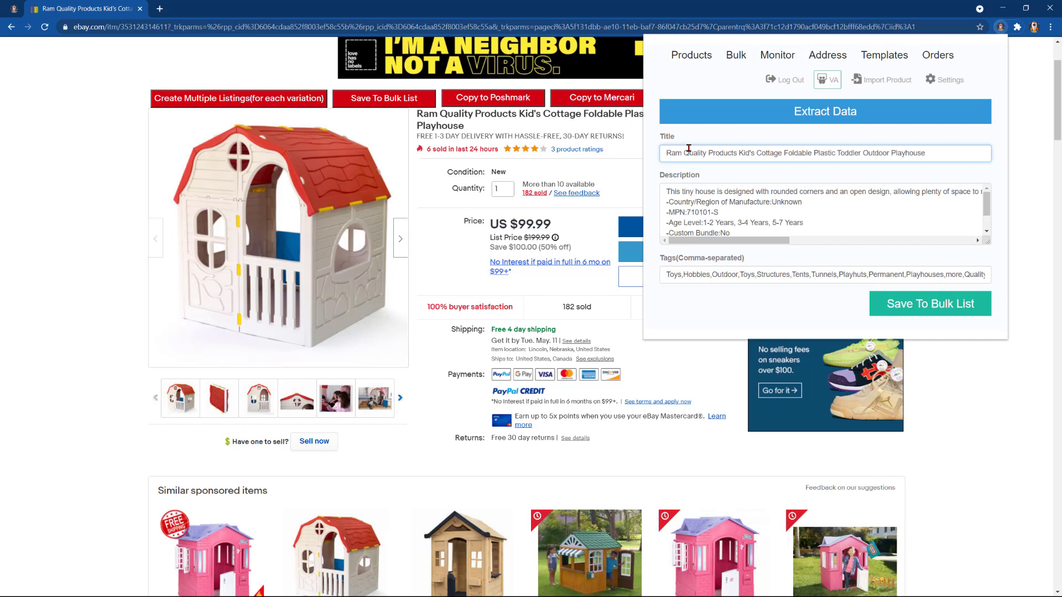
type("HOT ITEM")
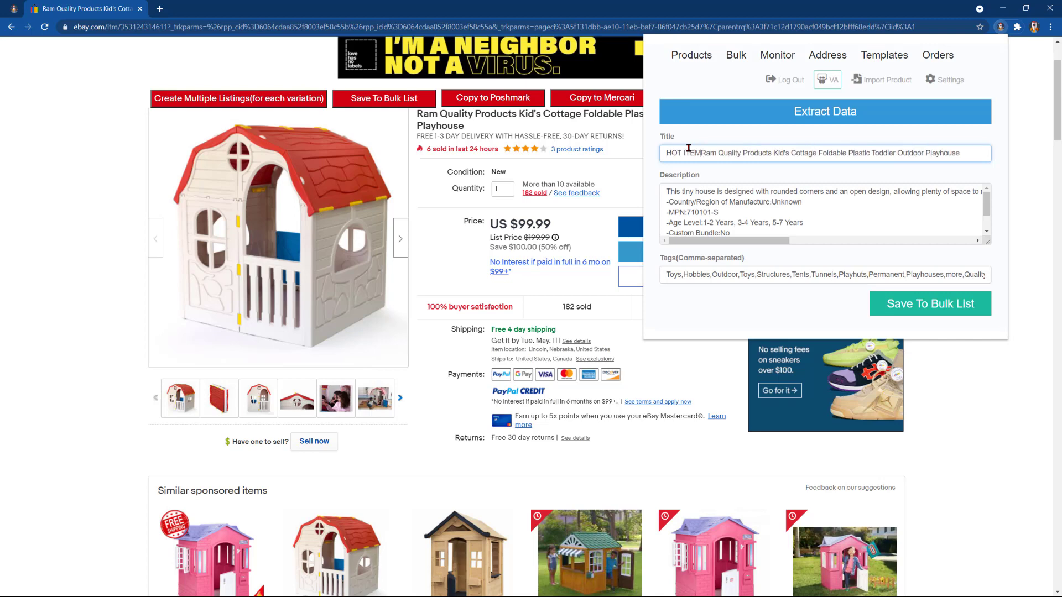
left_click(952, 310)
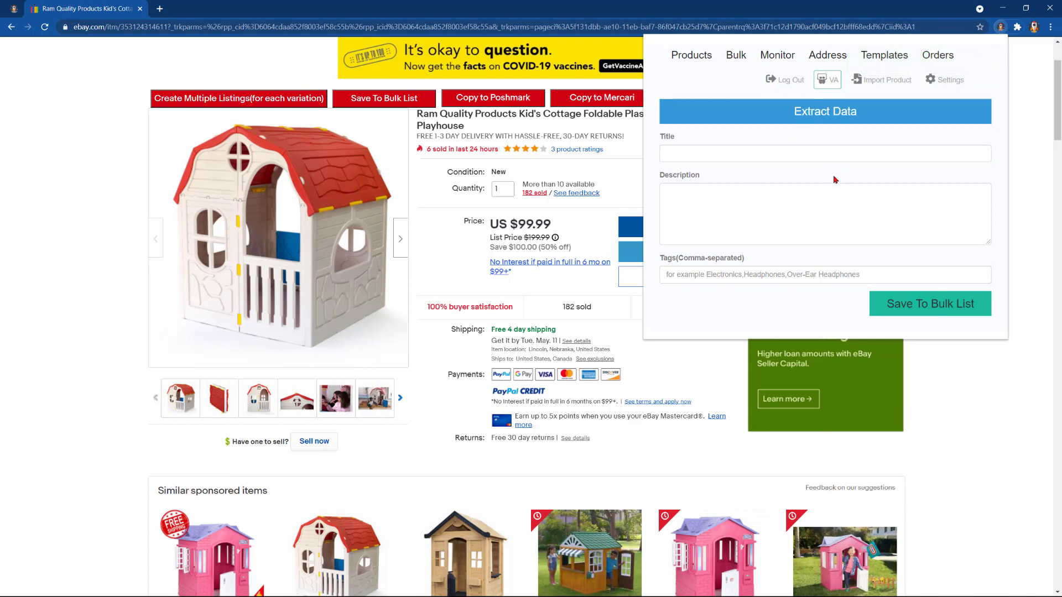
left_click(187, 5)
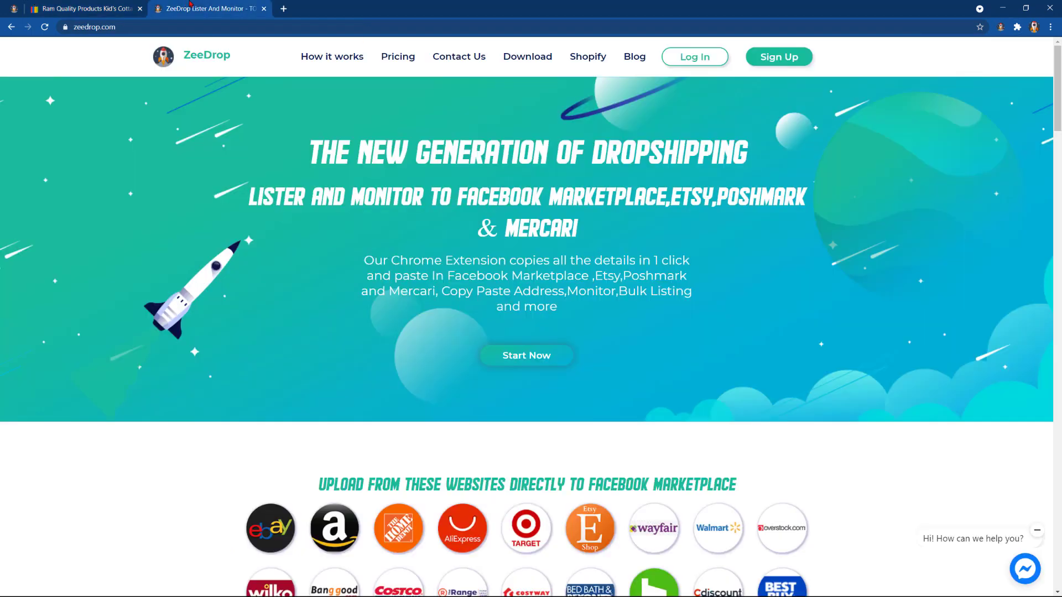